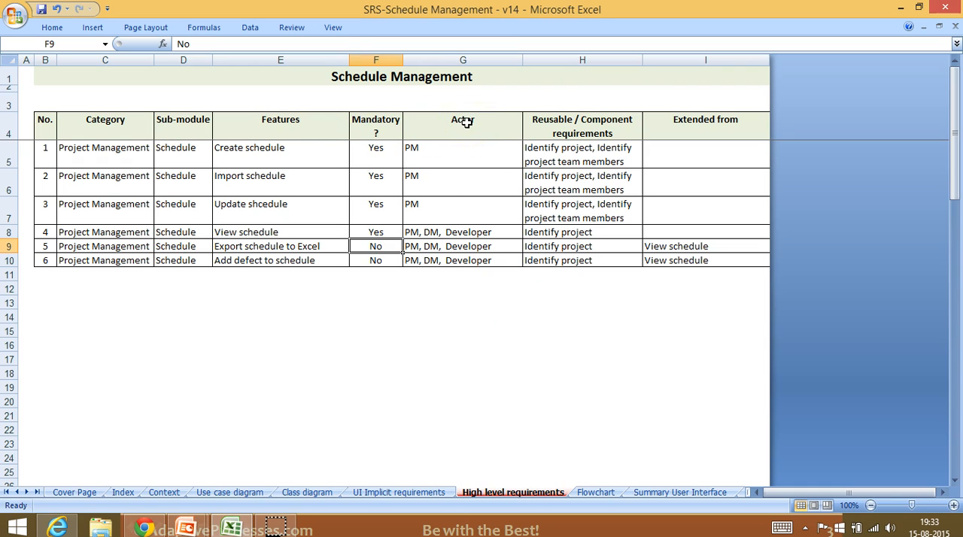
Step: Review the schedule features and the actors assigned to each in the high level requirements sheet
click(314, 148)
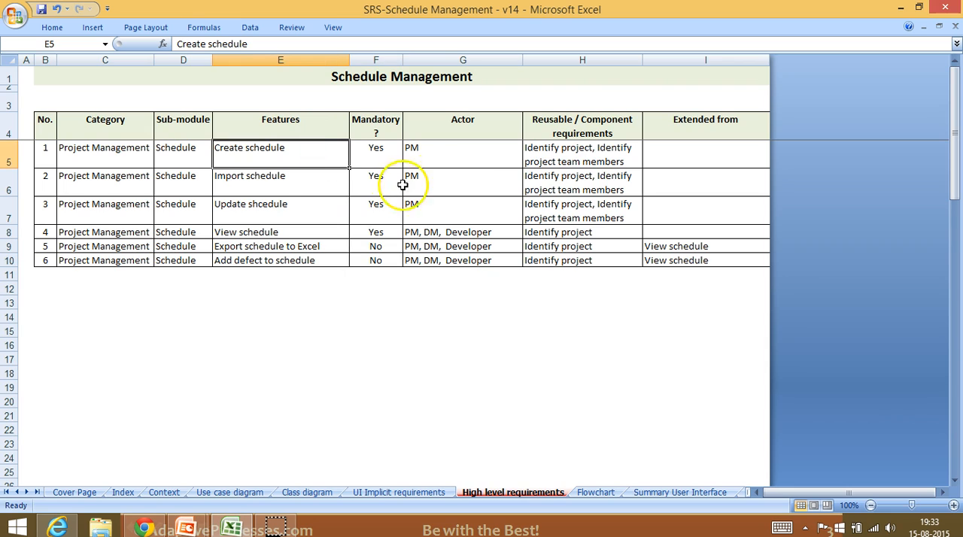
click(457, 150)
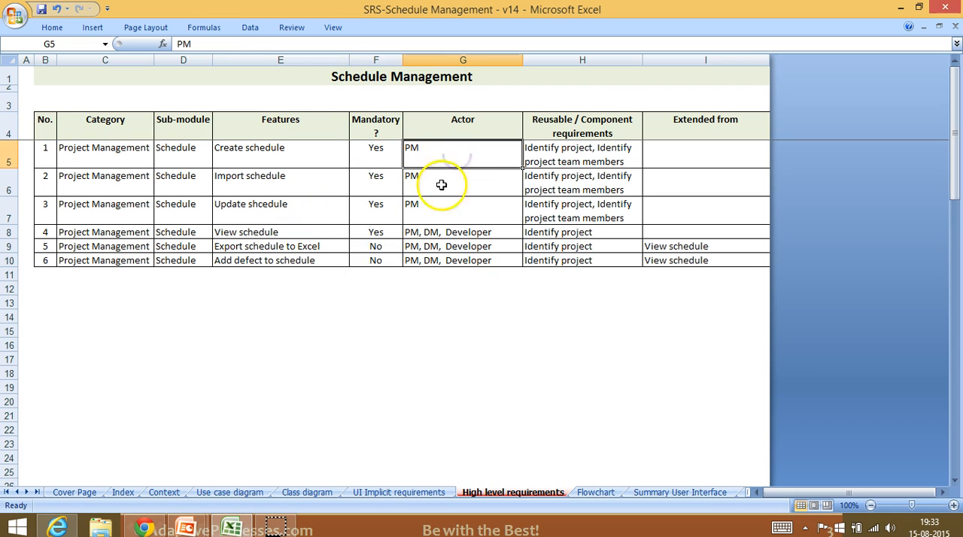
drag(451, 152, 449, 211)
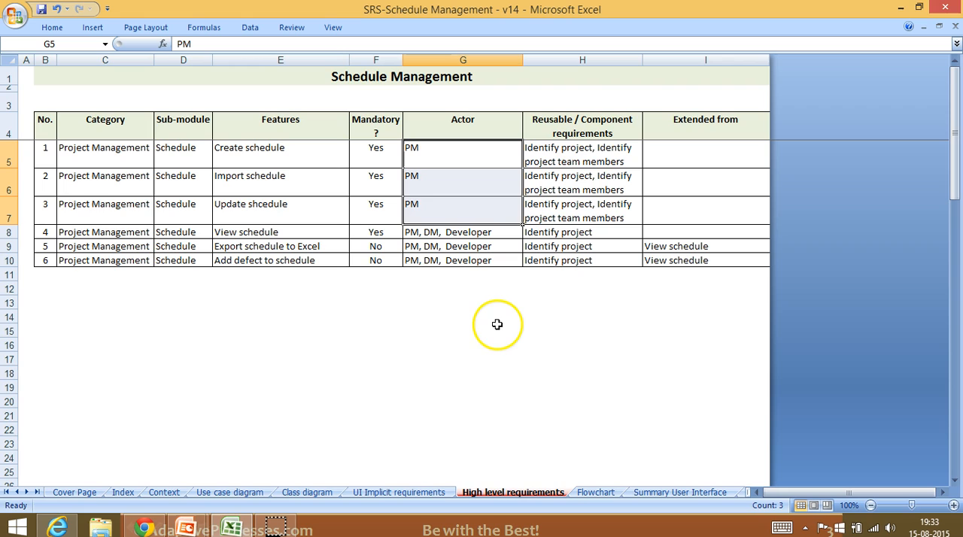
drag(444, 236, 442, 261)
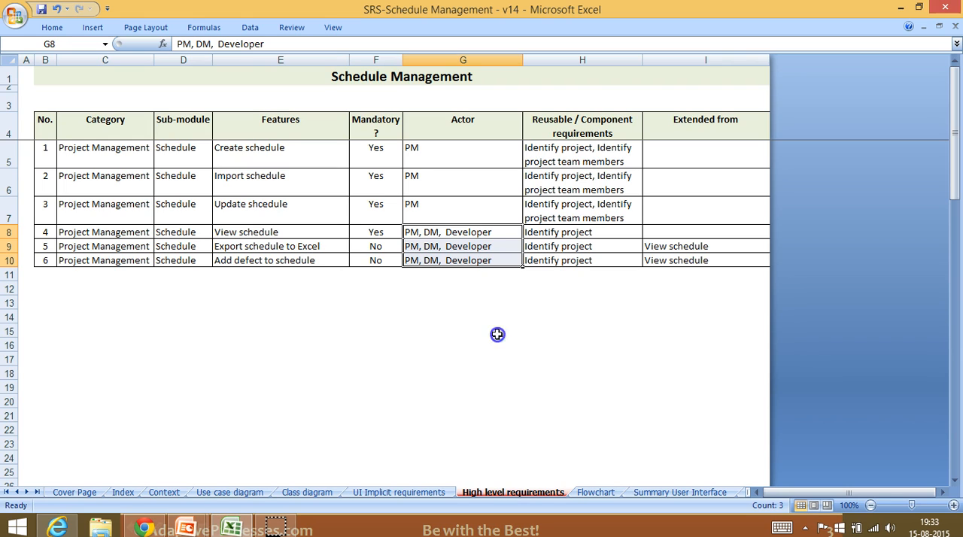
click(494, 334)
click(477, 150)
click(277, 148)
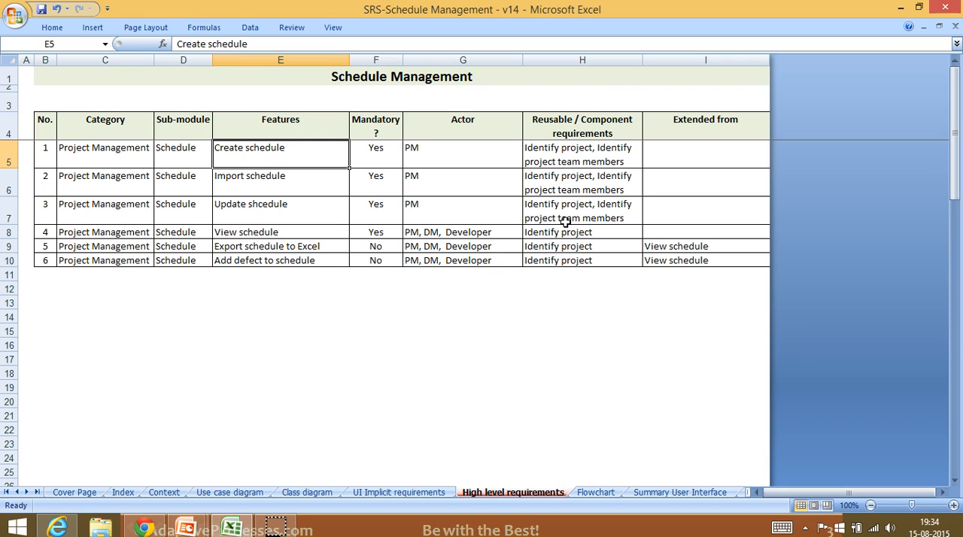
Step: Examine the reusable component requirements and the Extended from entries of the schedule features
click(605, 158)
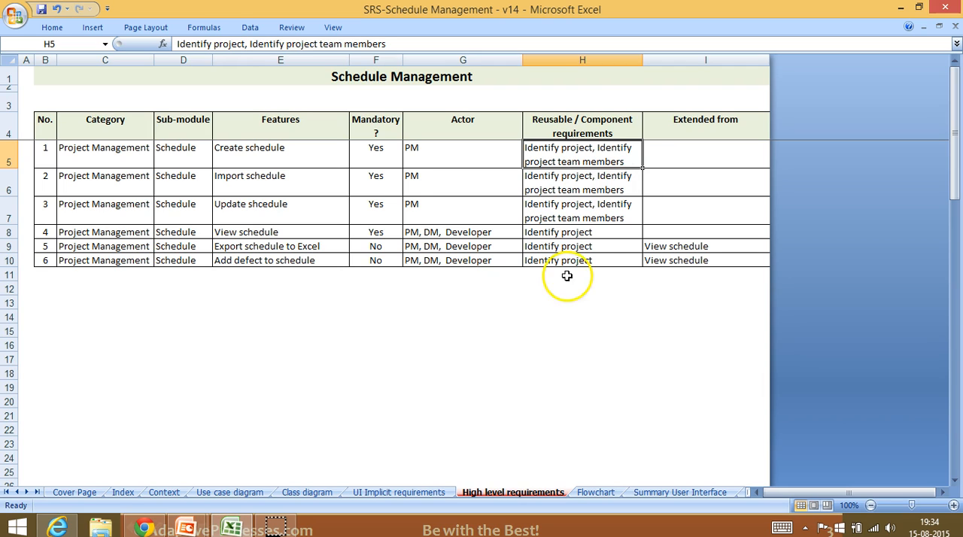
click(591, 232)
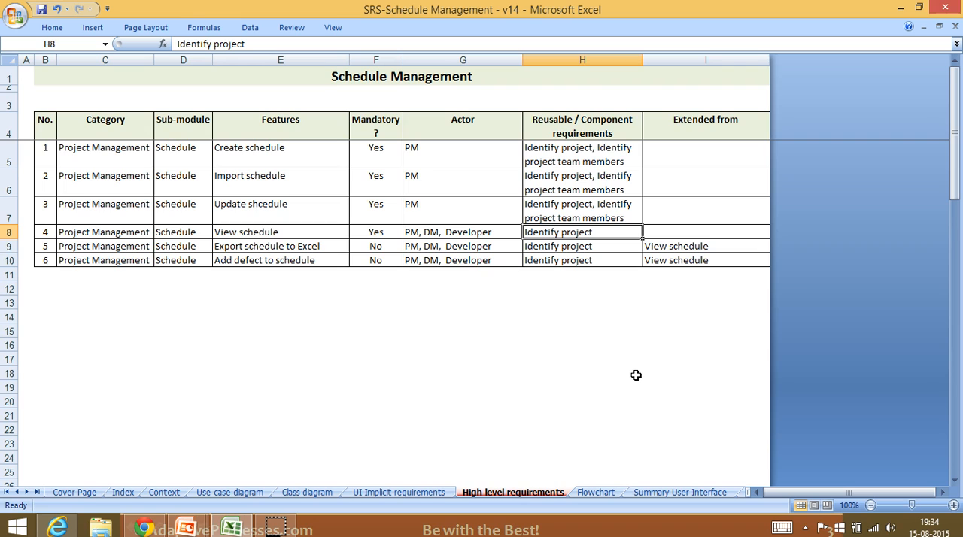
click(608, 369)
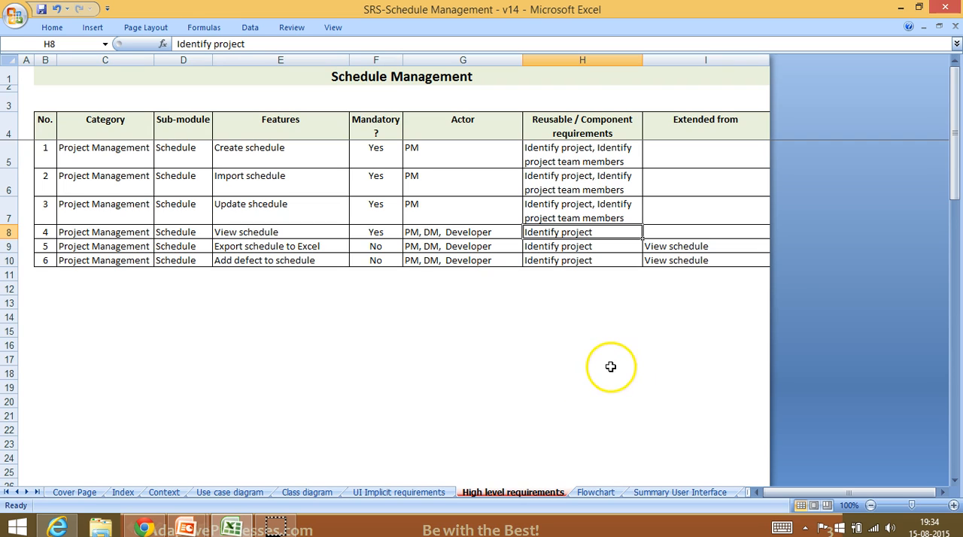
drag(105, 247, 596, 258)
click(666, 305)
click(679, 246)
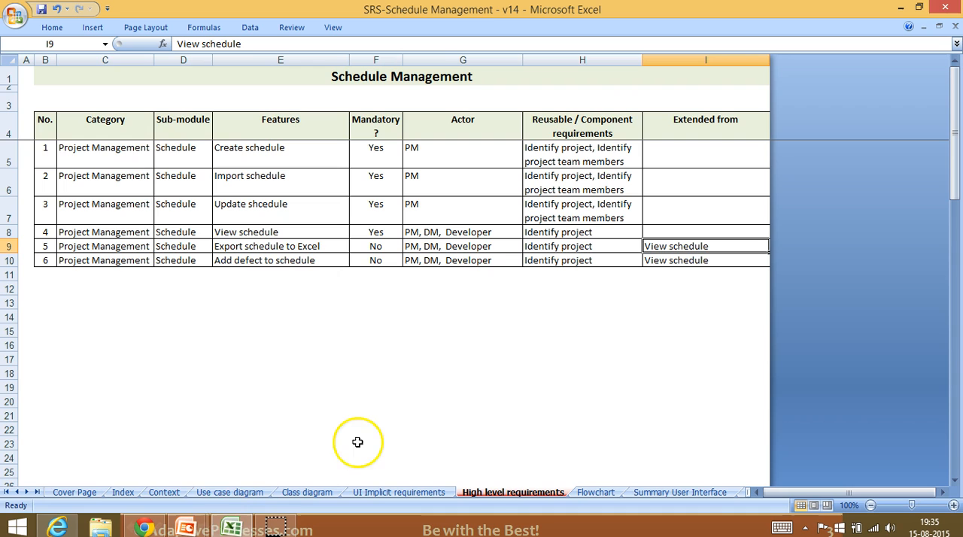
mouse_move(277, 528)
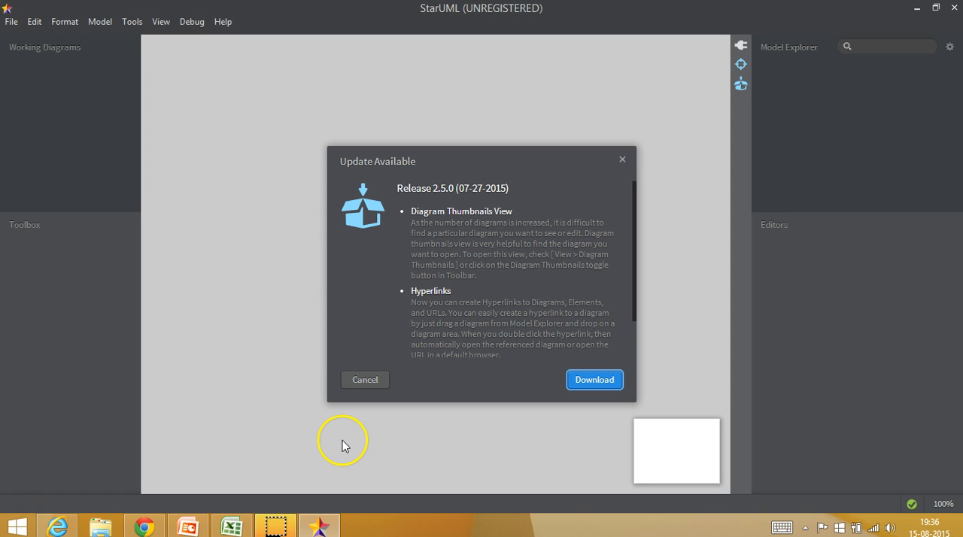
click(366, 382)
click(586, 306)
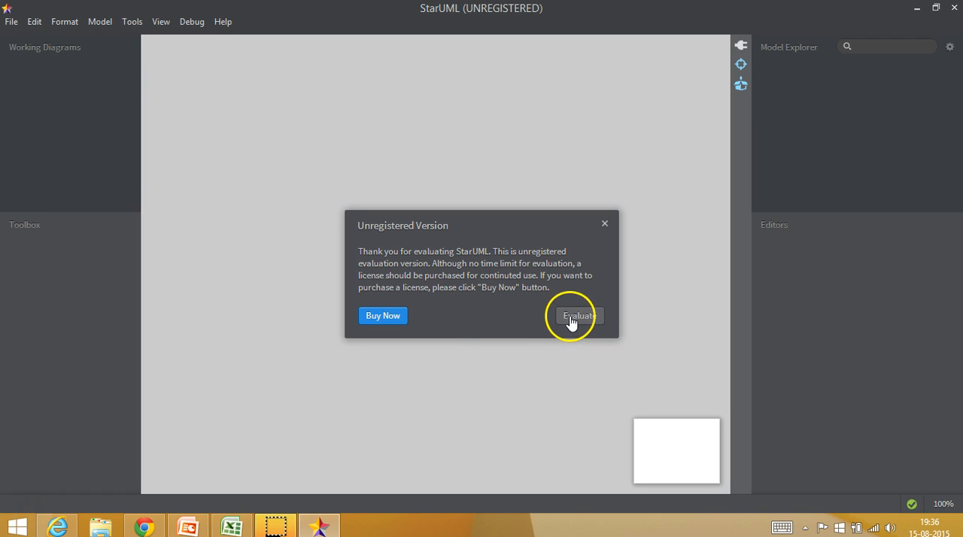
click(571, 322)
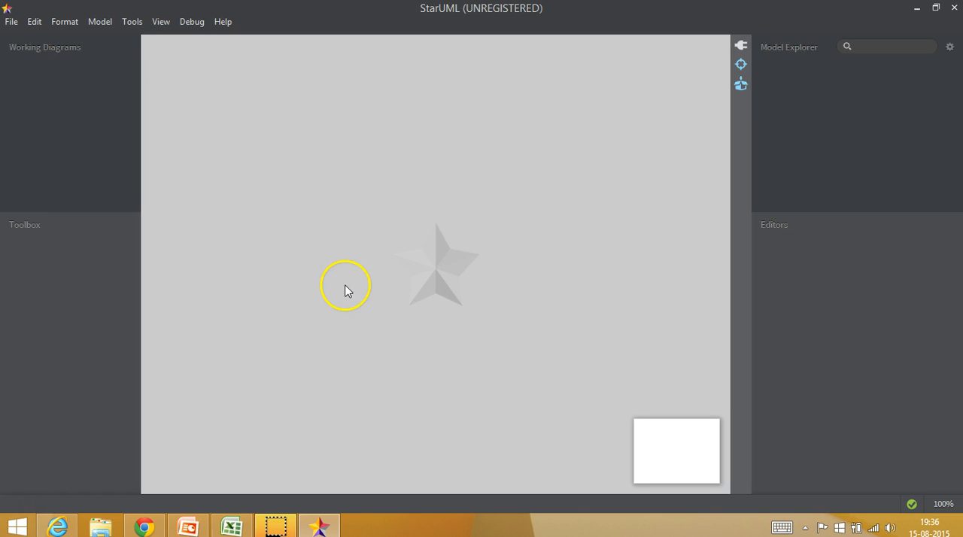
click(98, 24)
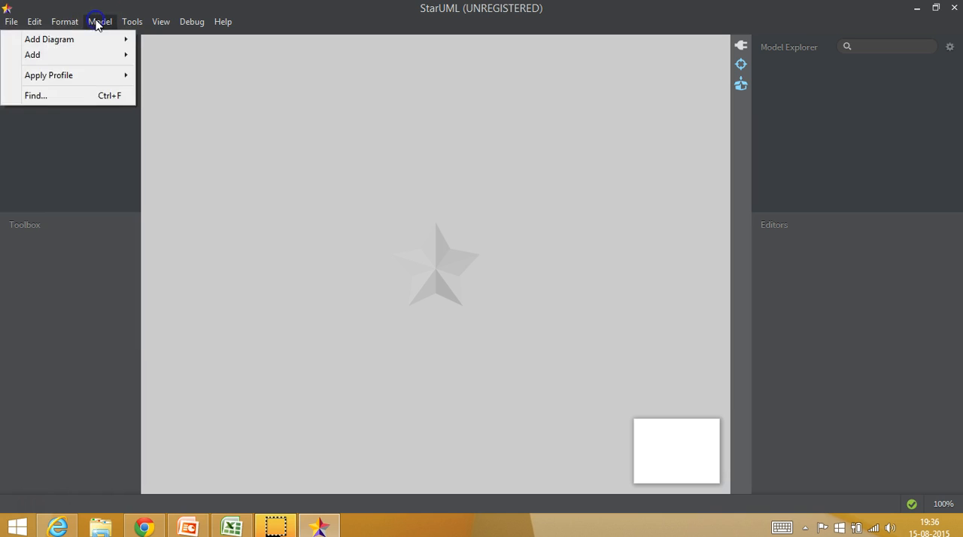
click(632, 178)
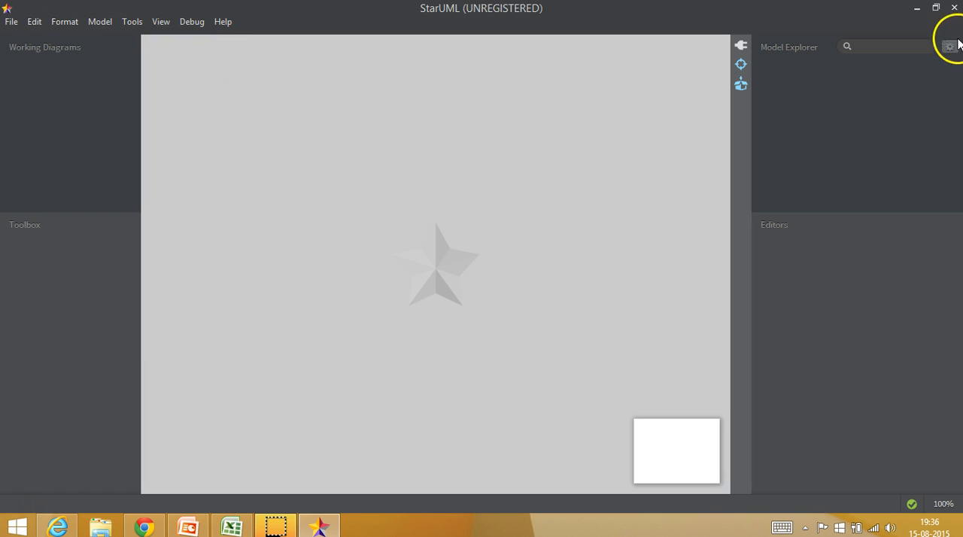
click(955, 9)
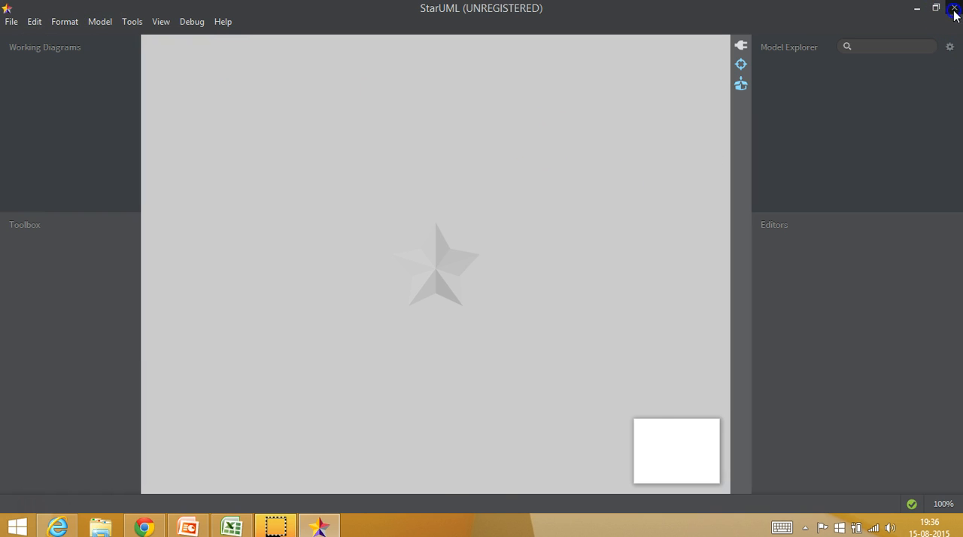
Step: Launch StarUML through a system search for "star", continuing in evaluation mode and declining the 2.5.0 update
click(17, 527)
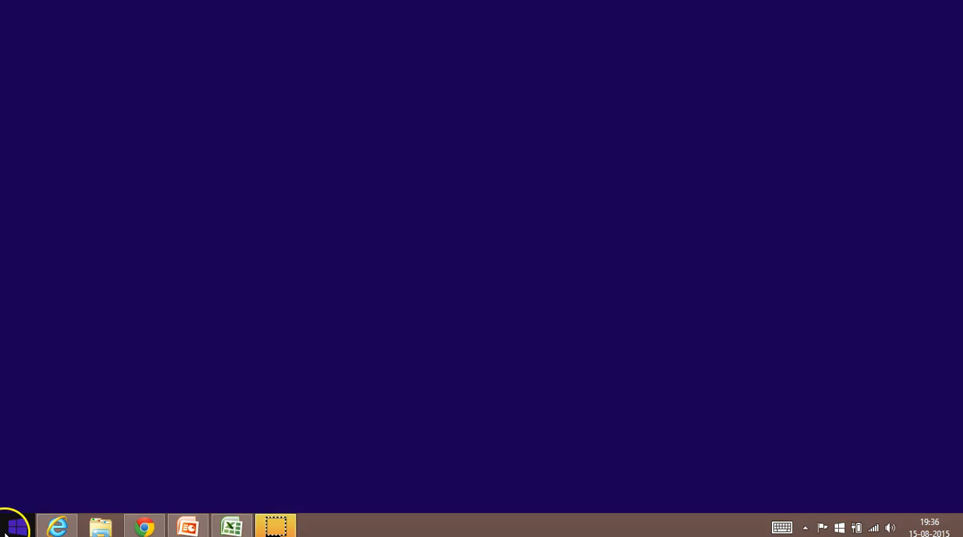
text(starUML)
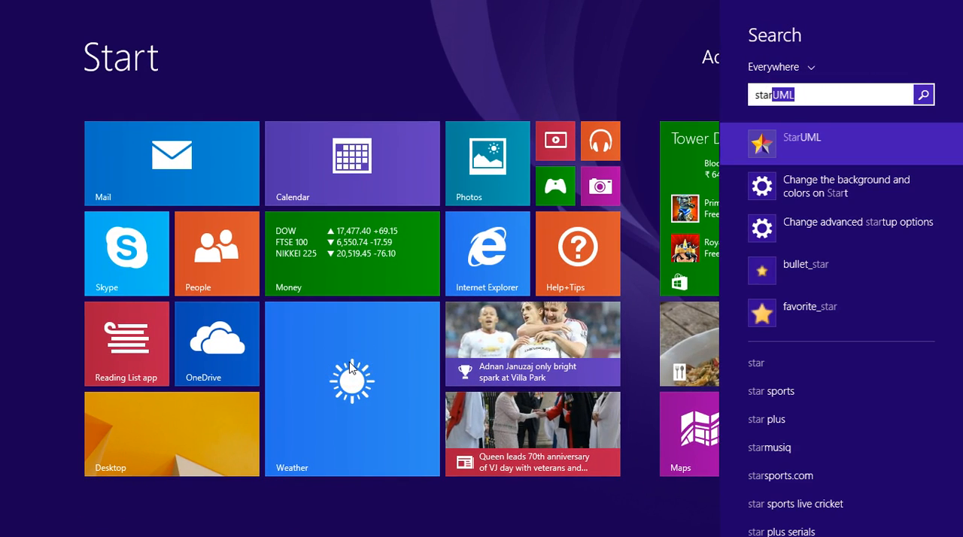
click(816, 143)
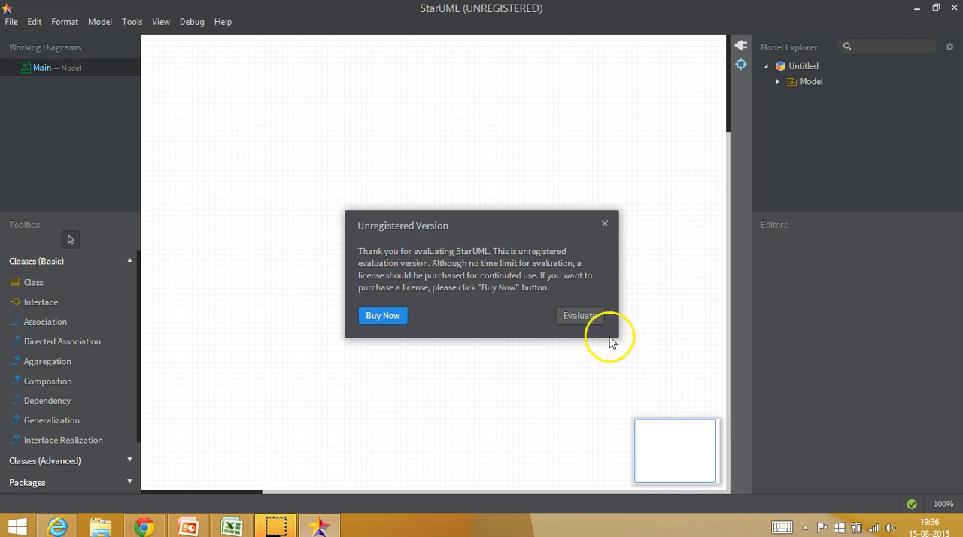
click(581, 316)
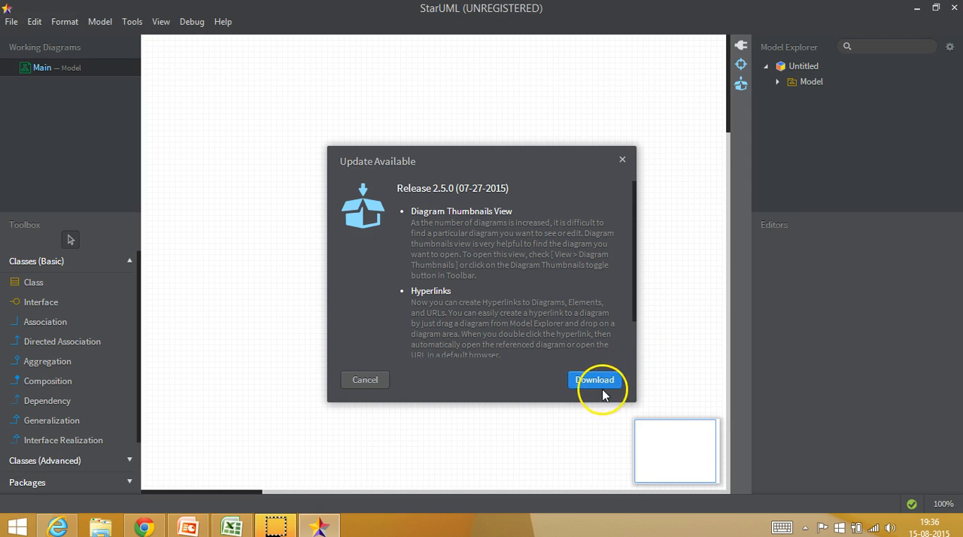
click(357, 381)
click(467, 387)
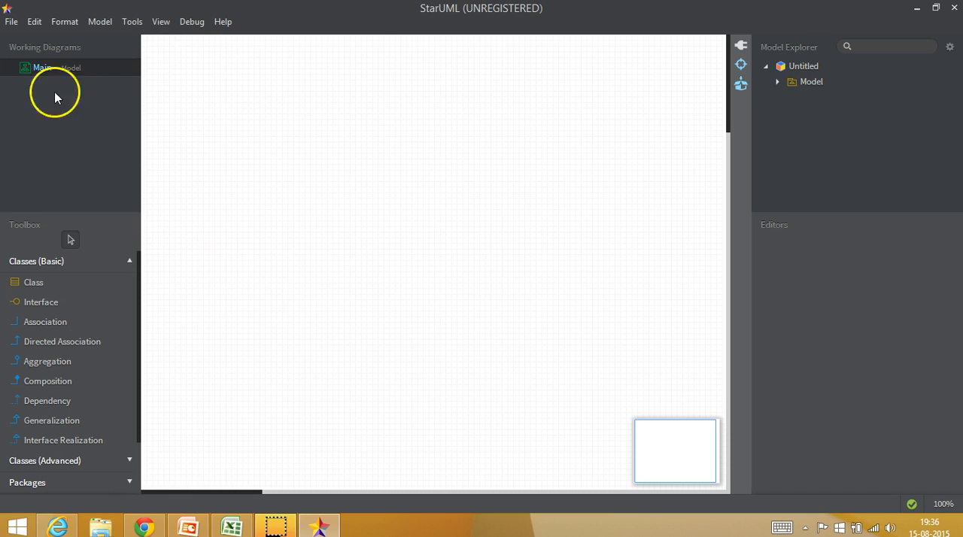
Step: Add a new Use Case Diagram to the untitled project
click(99, 23)
click(89, 43)
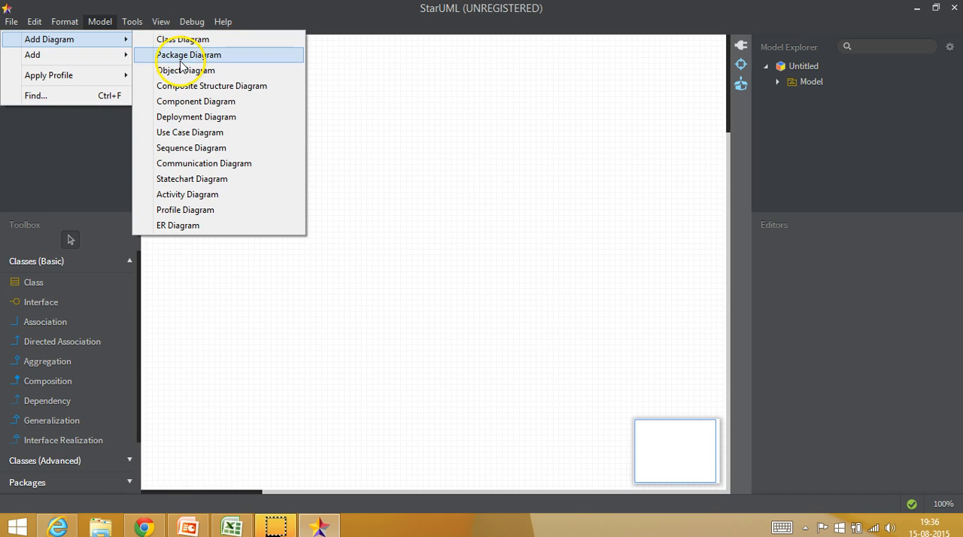
click(194, 120)
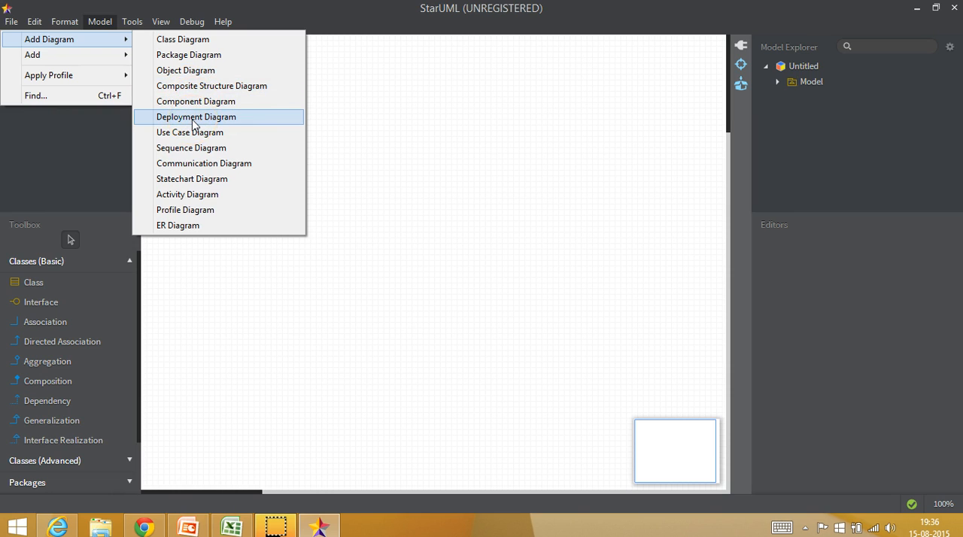
click(194, 135)
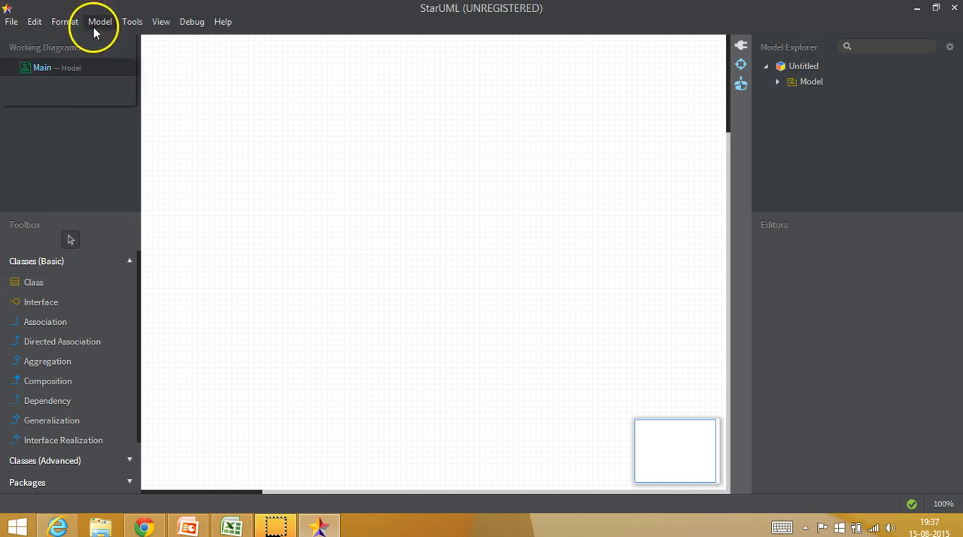
mouse_move(97, 39)
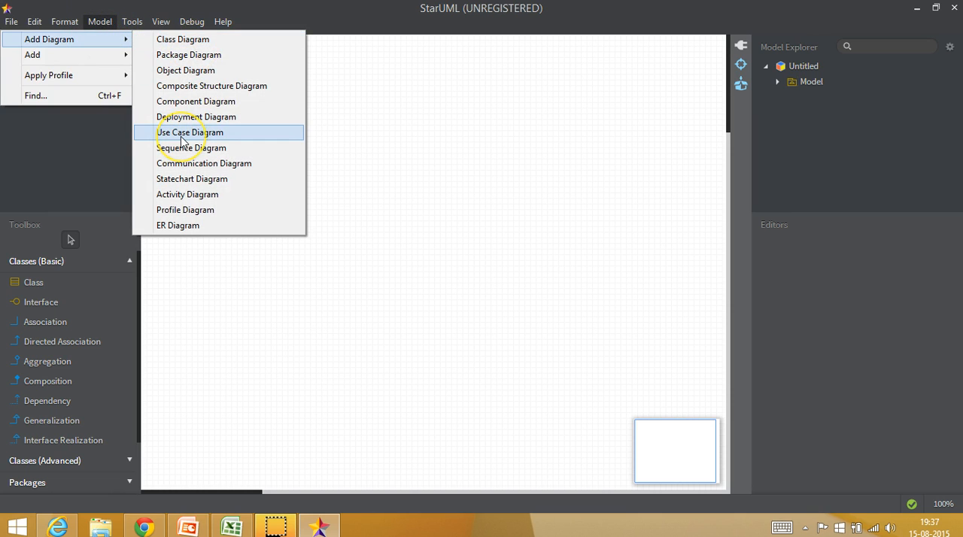
click(184, 186)
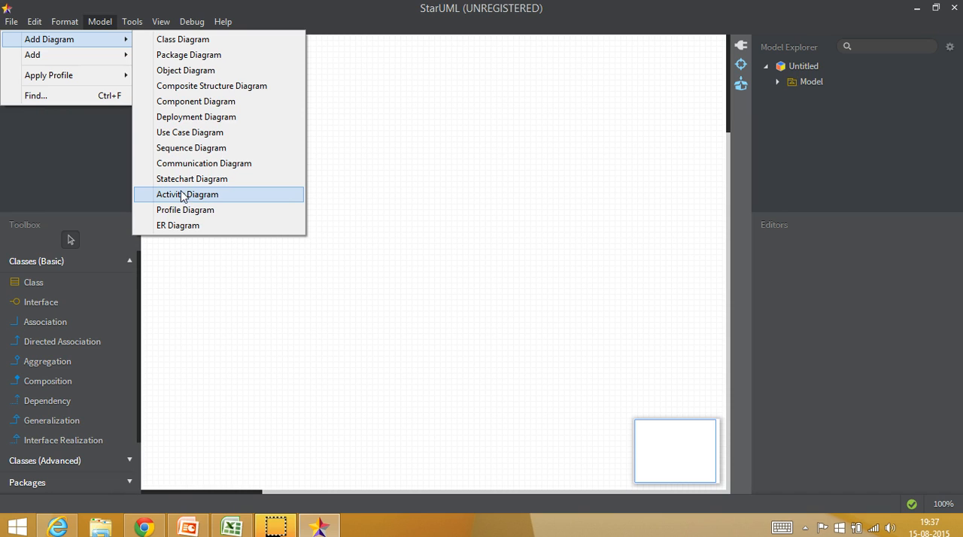
click(200, 139)
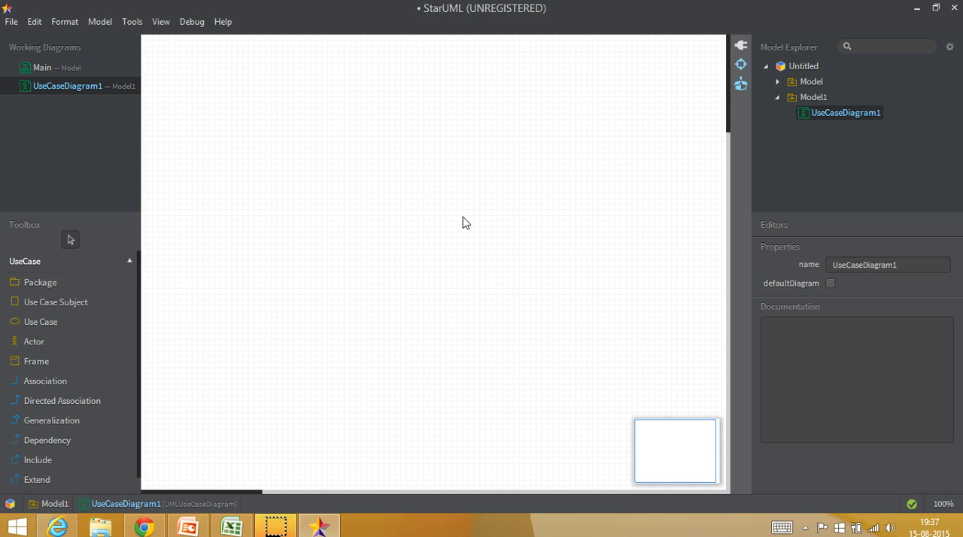
Step: Place a use case subject on the diagram, enlarged into a tall system boundary near the middle of the canvas
click(59, 304)
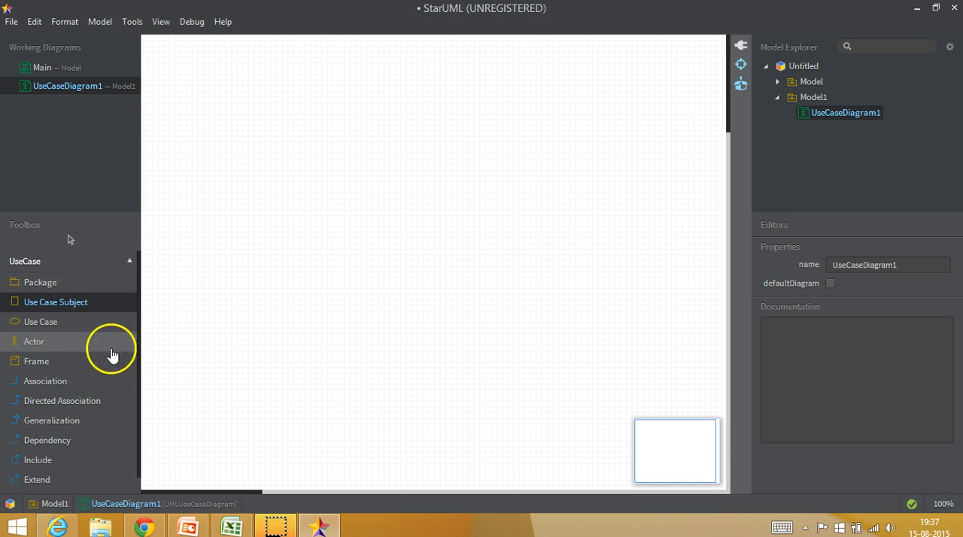
click(366, 132)
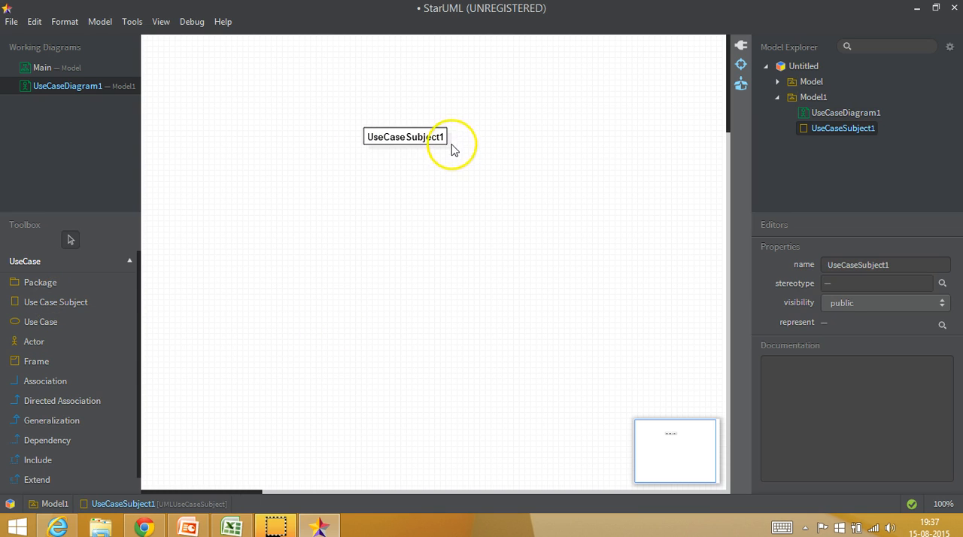
click(395, 138)
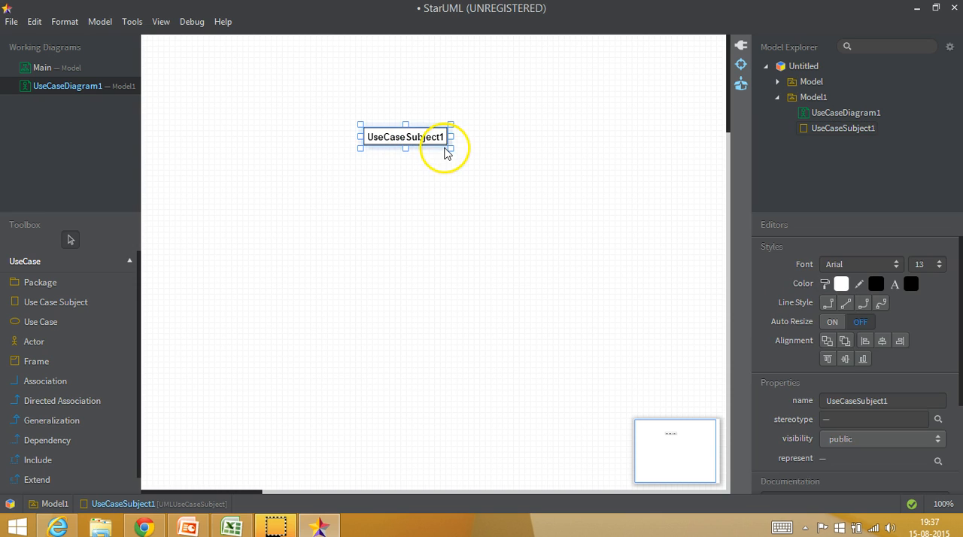
drag(450, 148, 623, 445)
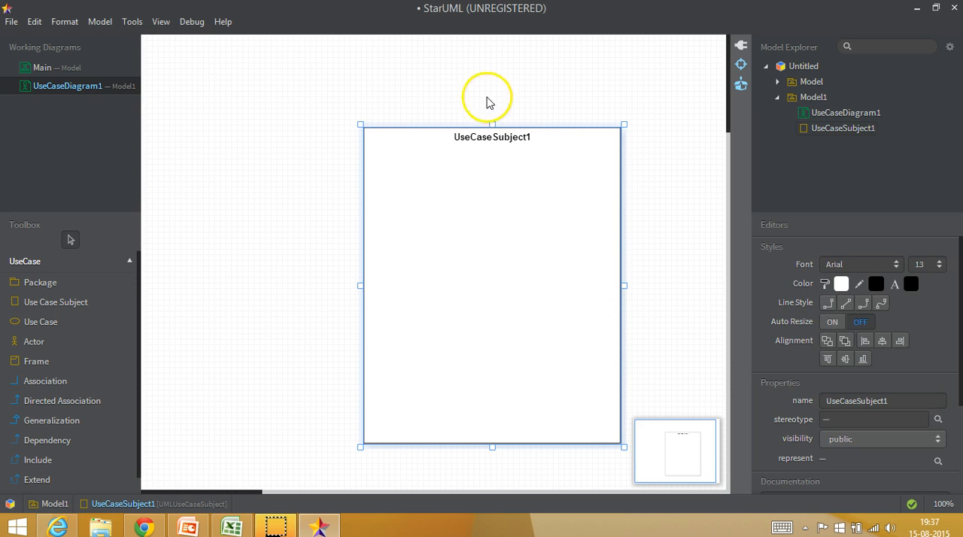
drag(440, 133, 376, 118)
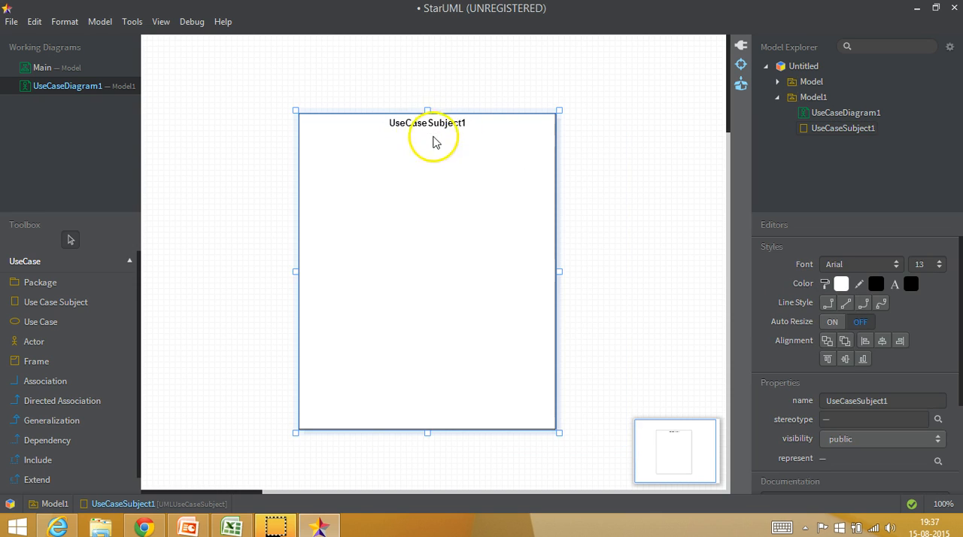
Step: Rename the use case subject to "Schedule management" and deselect it
drag(881, 400, 758, 388)
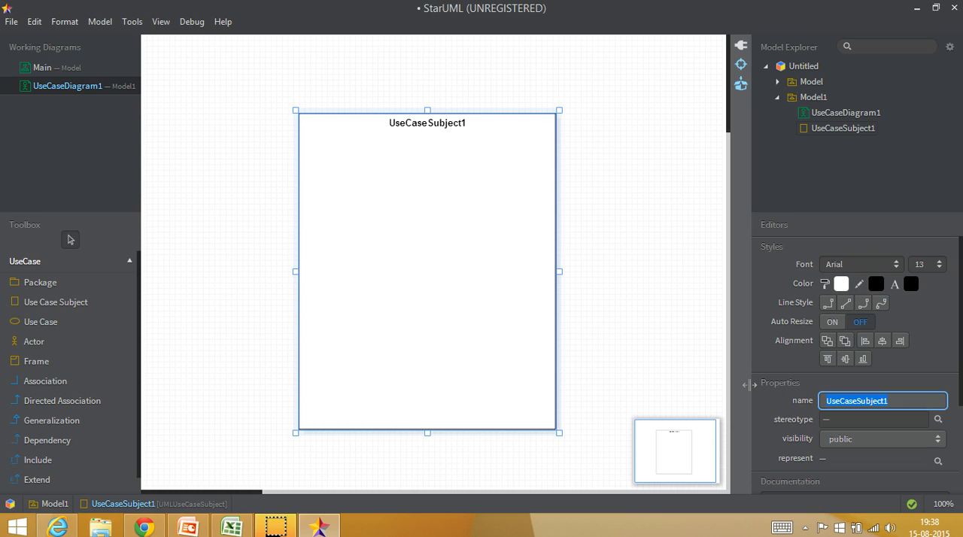
text(Schedule management)
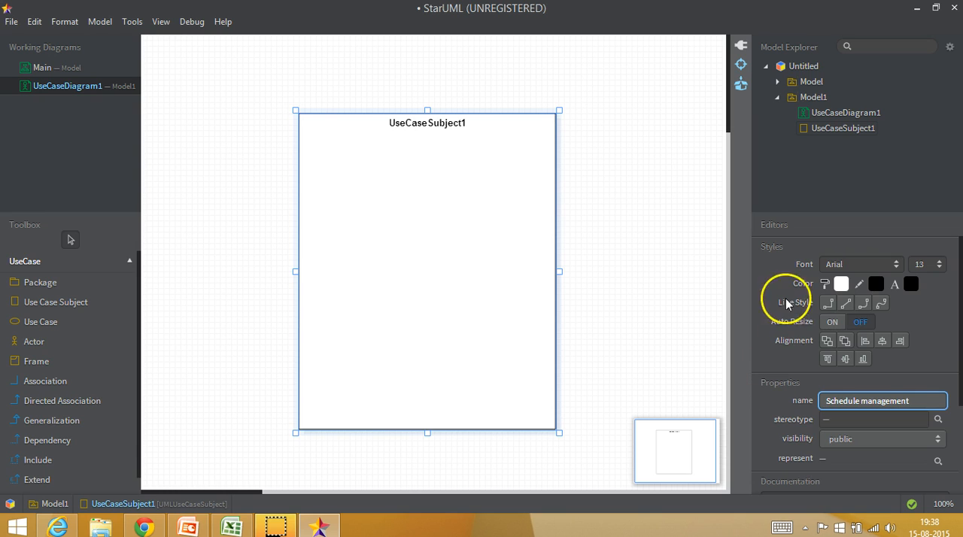
click(644, 281)
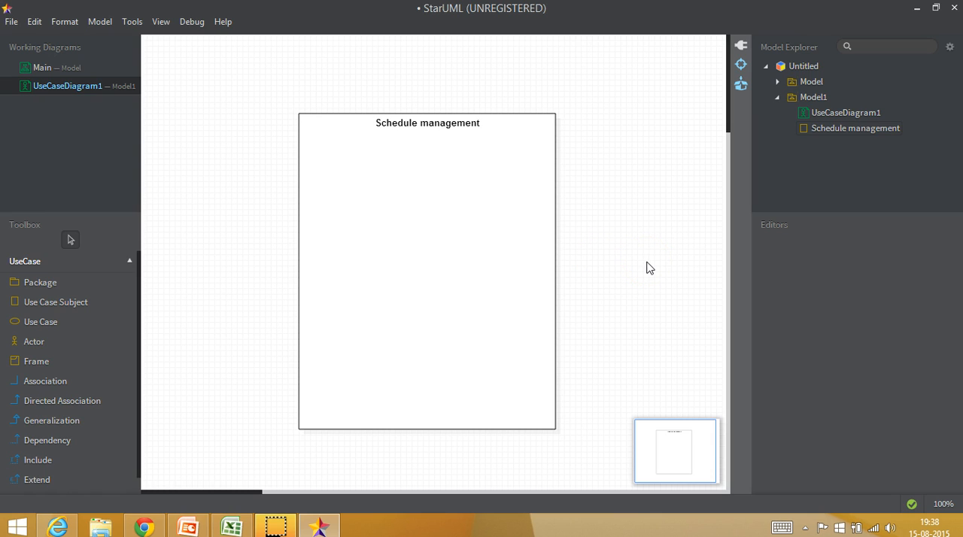
click(643, 266)
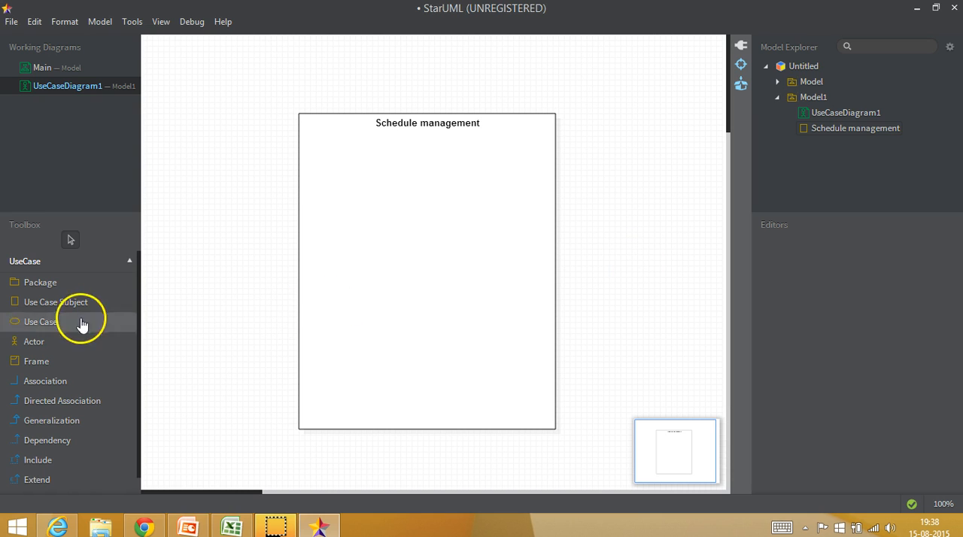
Step: Add an actor named "PM" on the canvas to the left of the Schedule management boundary
click(41, 343)
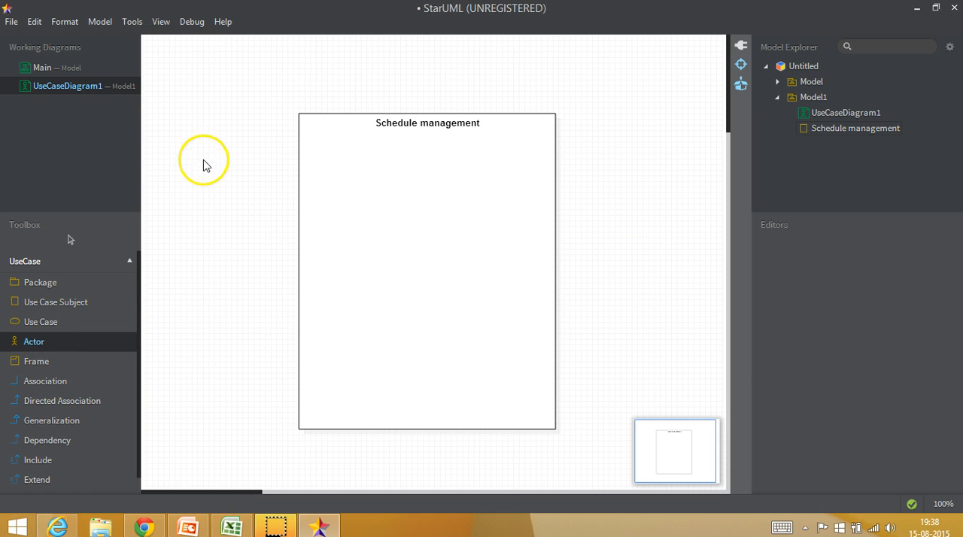
click(208, 163)
text(PM)
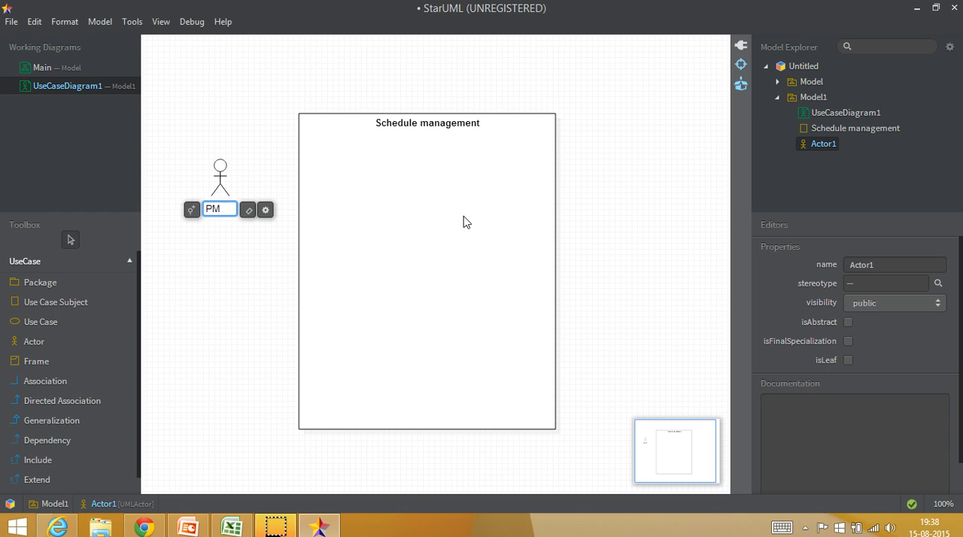
click(187, 316)
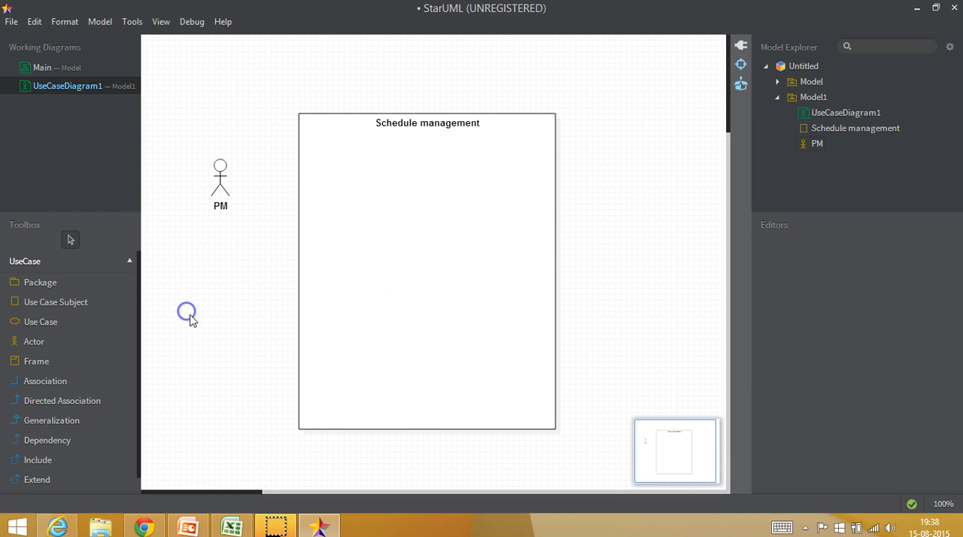
Step: Add an actor named "Developer" to the right of the Schedule management boundary, level with the PM actor
click(49, 349)
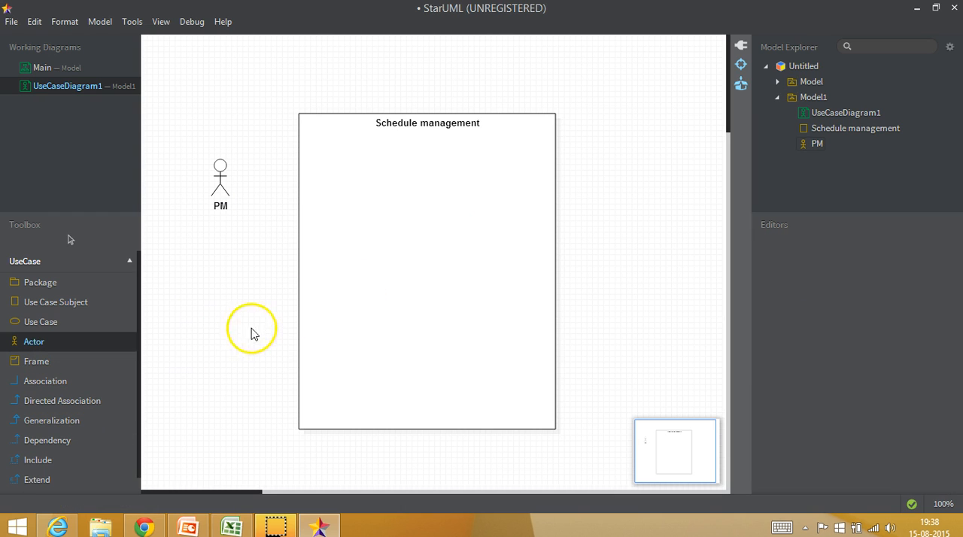
click(645, 175)
text(Devel)
text(oper)
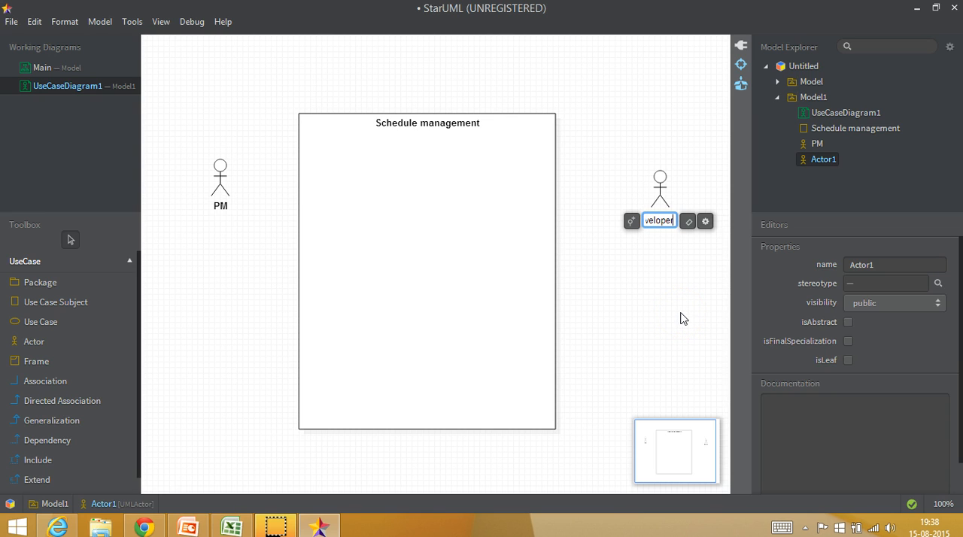
click(680, 319)
Step: Add an actor named "DM" below Developer and move both actors closer to the system boundary
click(39, 348)
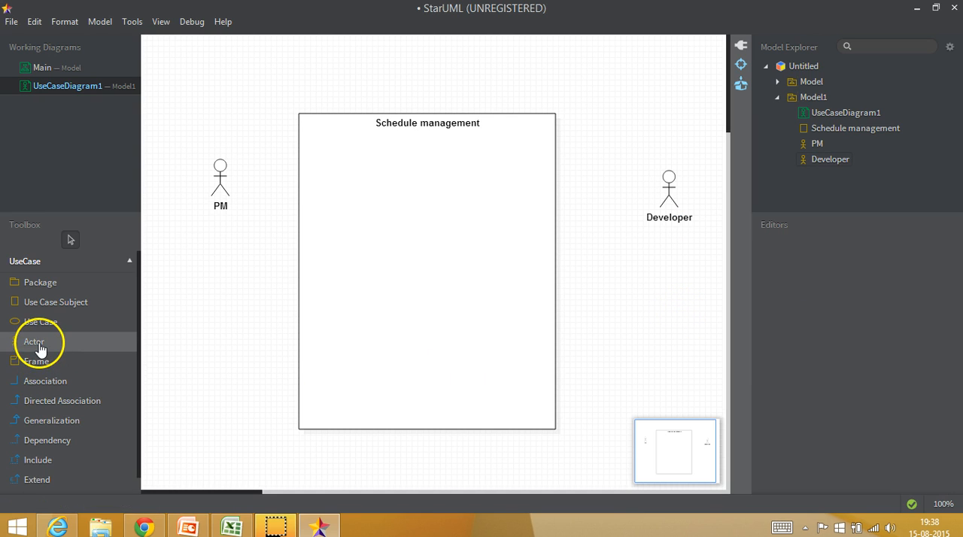
click(666, 322)
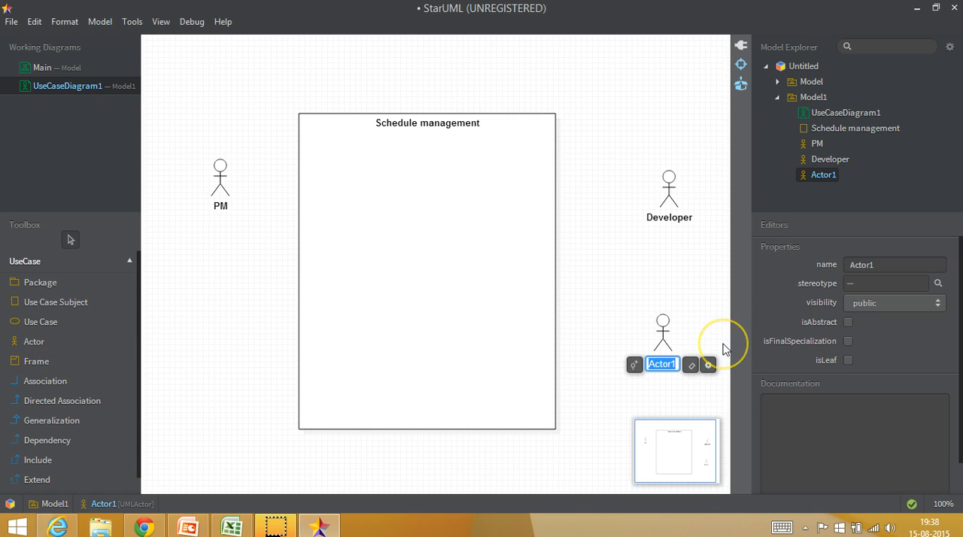
text(DM)
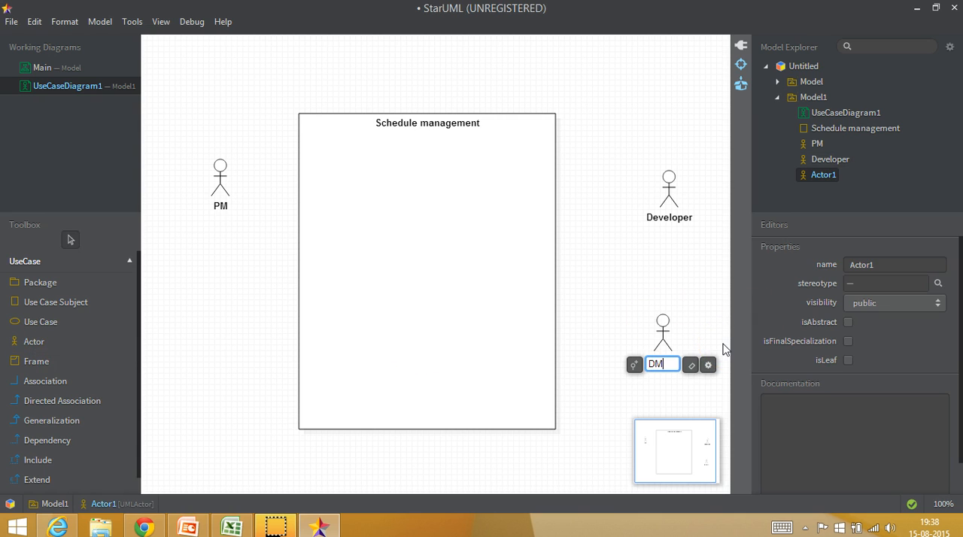
click(632, 258)
drag(651, 327, 612, 329)
drag(672, 200, 623, 187)
click(663, 294)
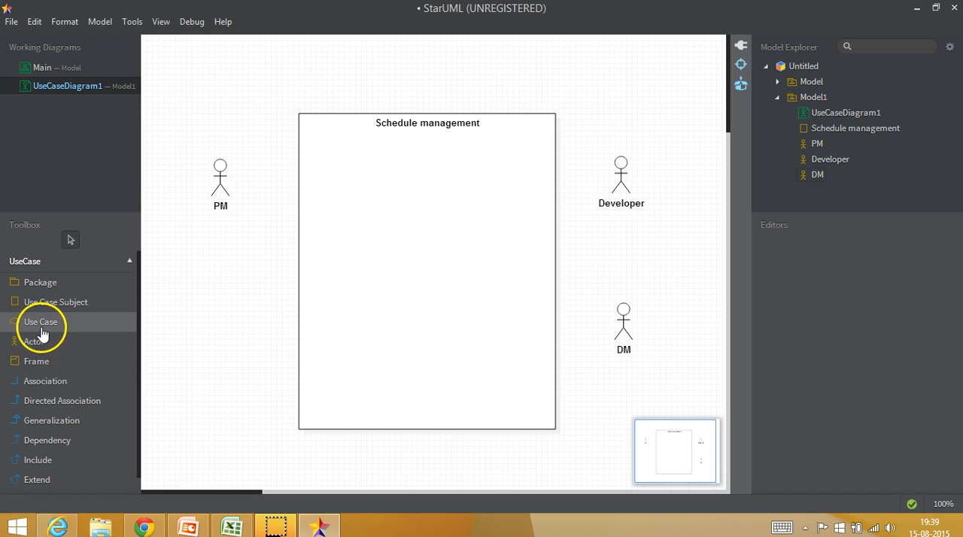
Step: Add a use case named "Create schedule" in the upper part of the Schedule management boundary, shifted slightly toward the PM actor
click(44, 322)
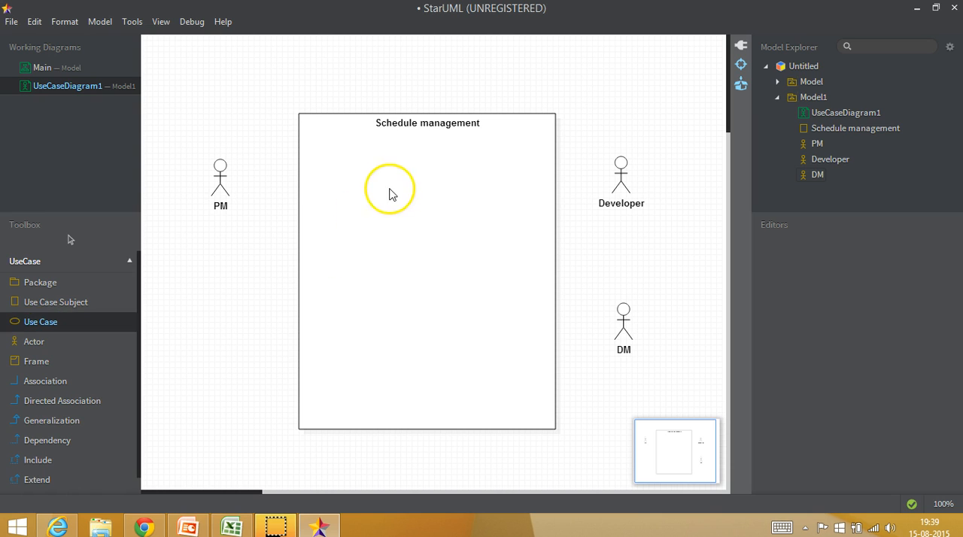
click(365, 172)
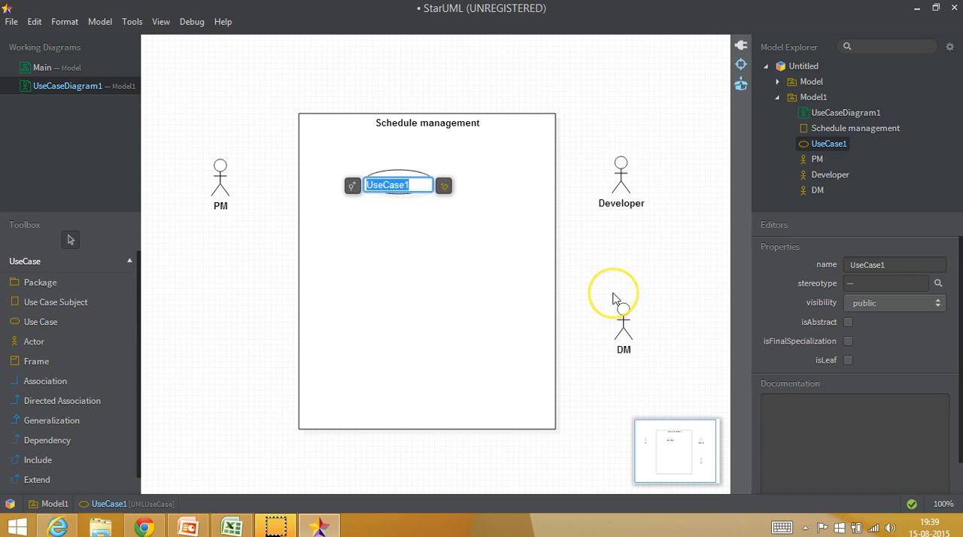
text(Create )
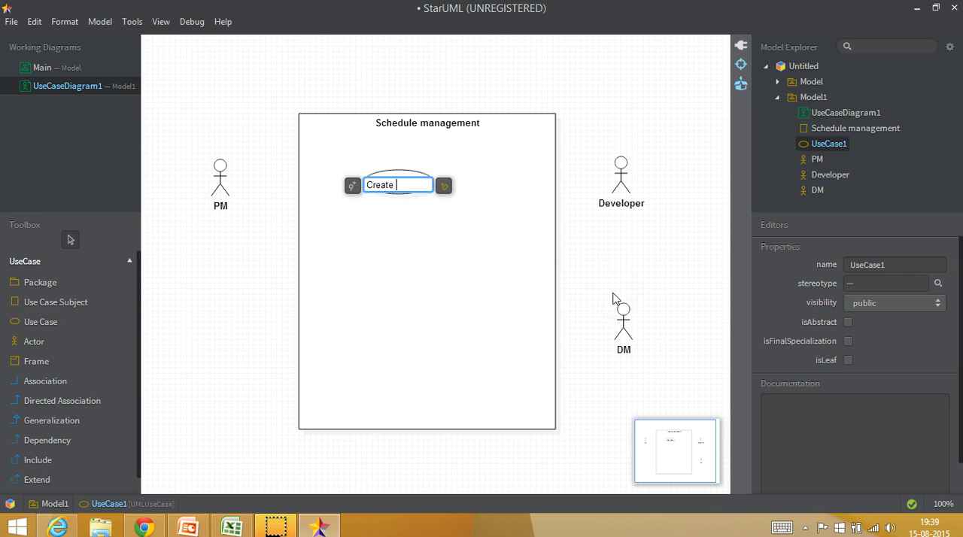
text(schedule)
click(432, 341)
drag(406, 183, 379, 189)
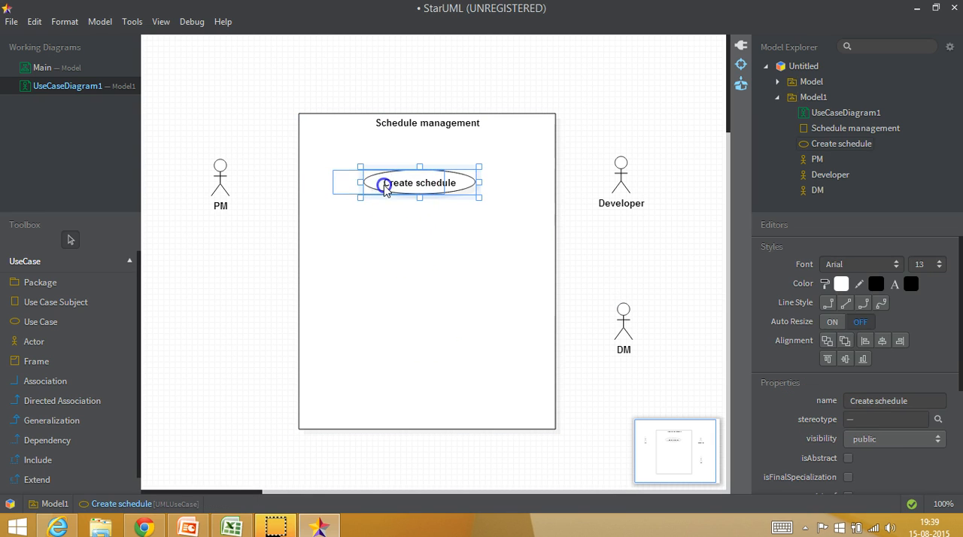
Step: Draw a directed association from PM to Create schedule and move the PM actor slightly up to straighten the line
click(68, 400)
drag(234, 185, 361, 188)
click(221, 291)
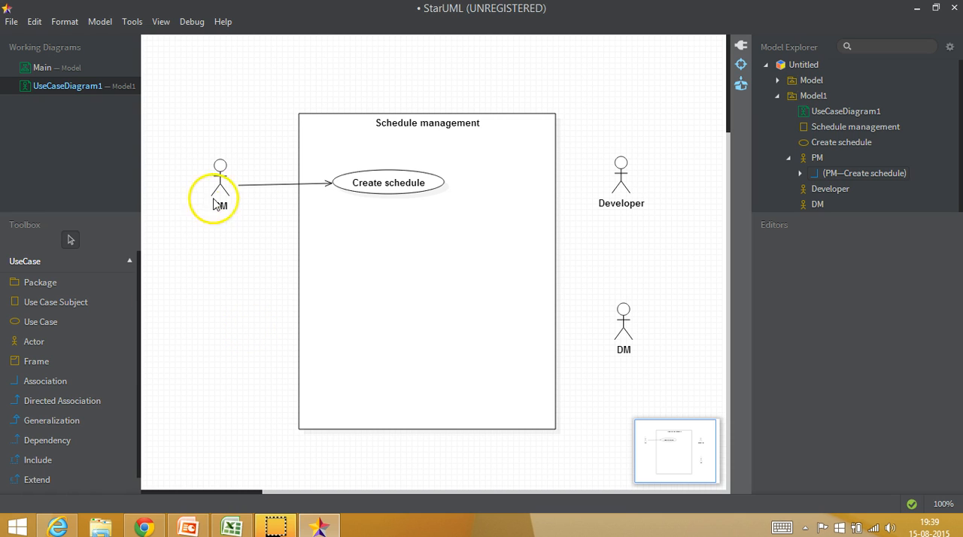
drag(228, 189, 220, 182)
click(259, 264)
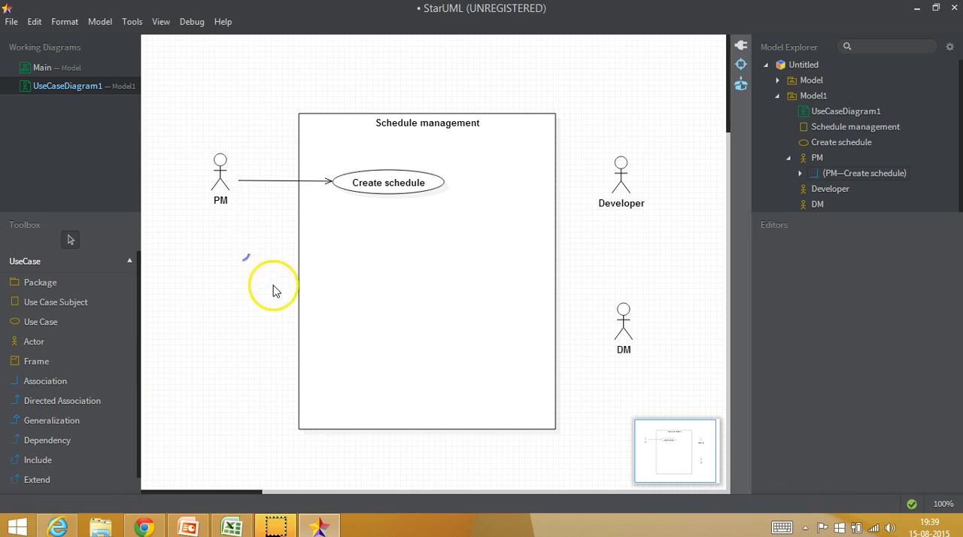
click(63, 401)
drag(619, 181, 441, 182)
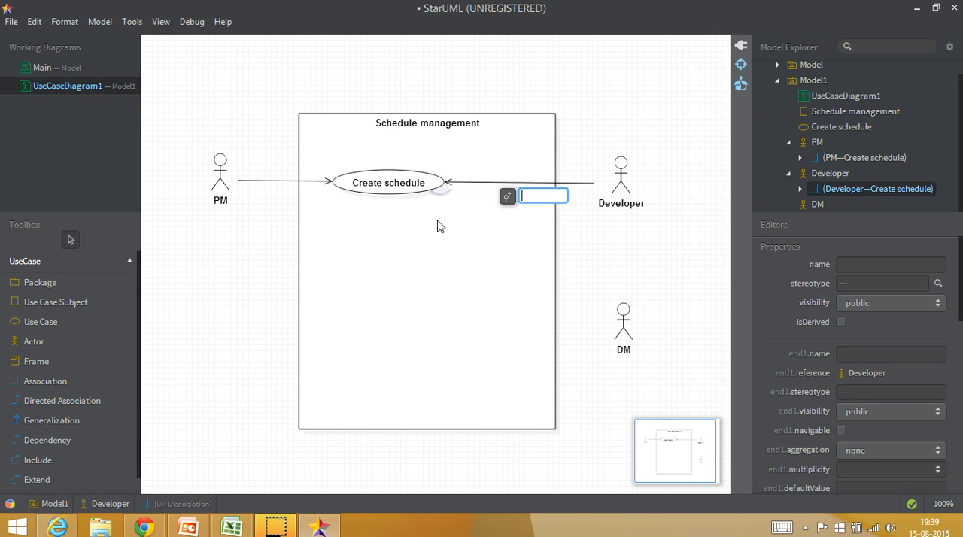
click(489, 186)
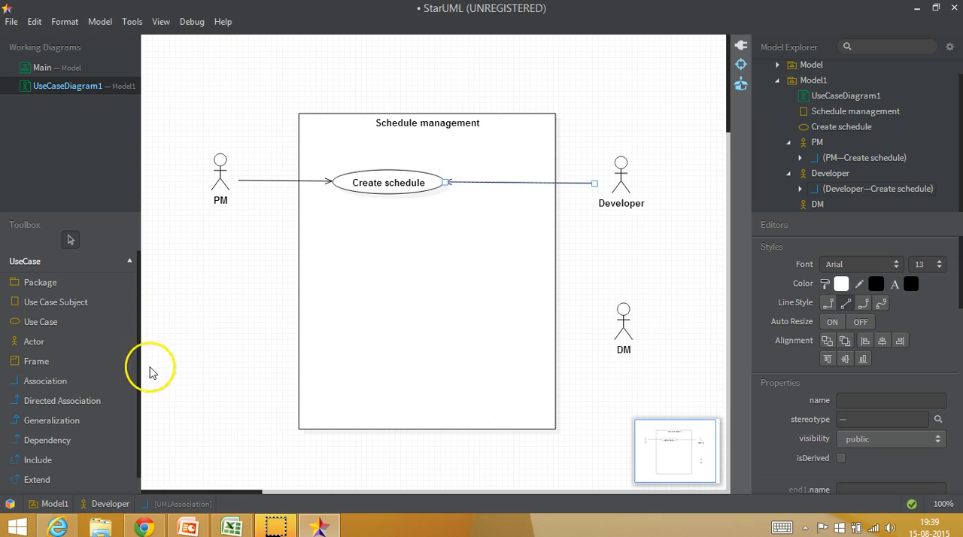
click(372, 305)
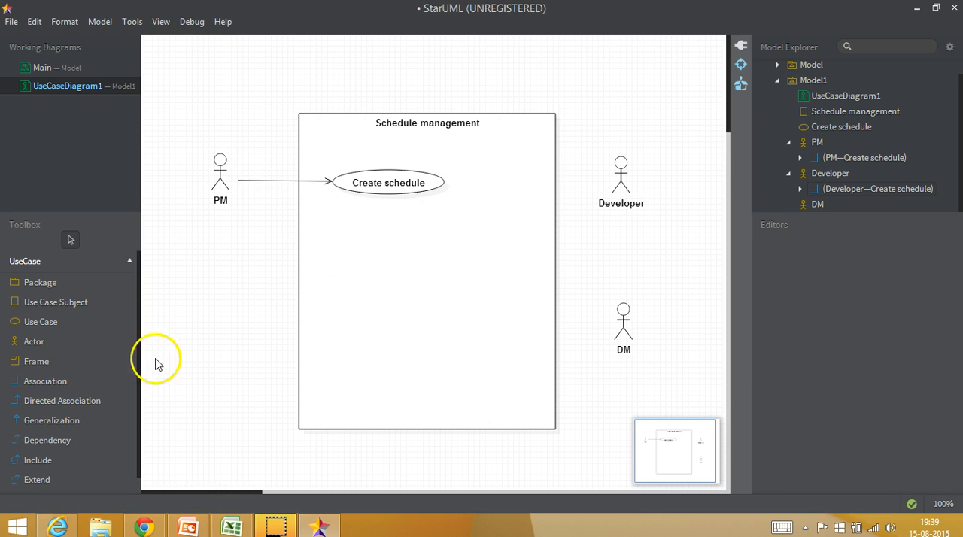
Step: Draw a plain association from the Developer actor to the Create schedule use case
click(45, 381)
drag(617, 173, 446, 185)
click(606, 254)
click(611, 247)
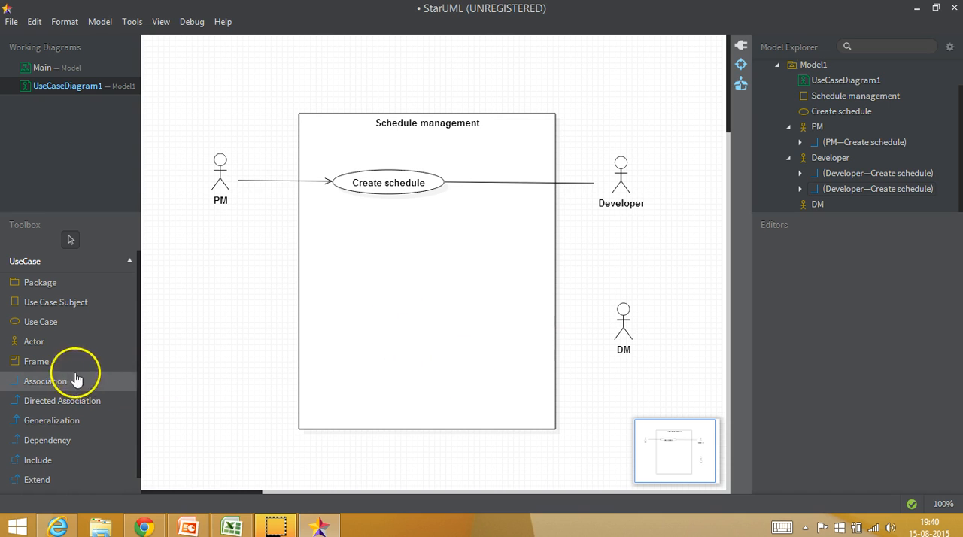
Step: Add a use case named "View schedule" below Create schedule inside the system boundary
click(33, 322)
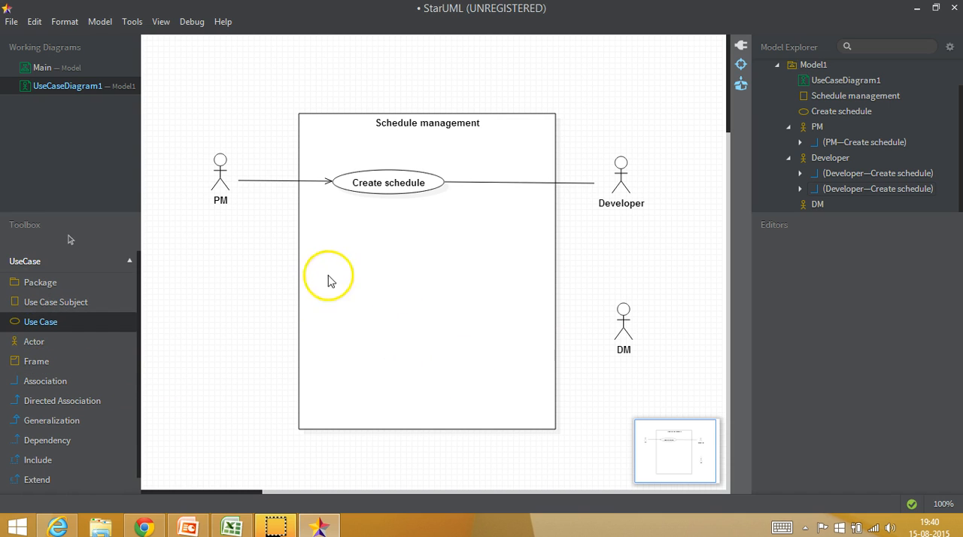
click(381, 226)
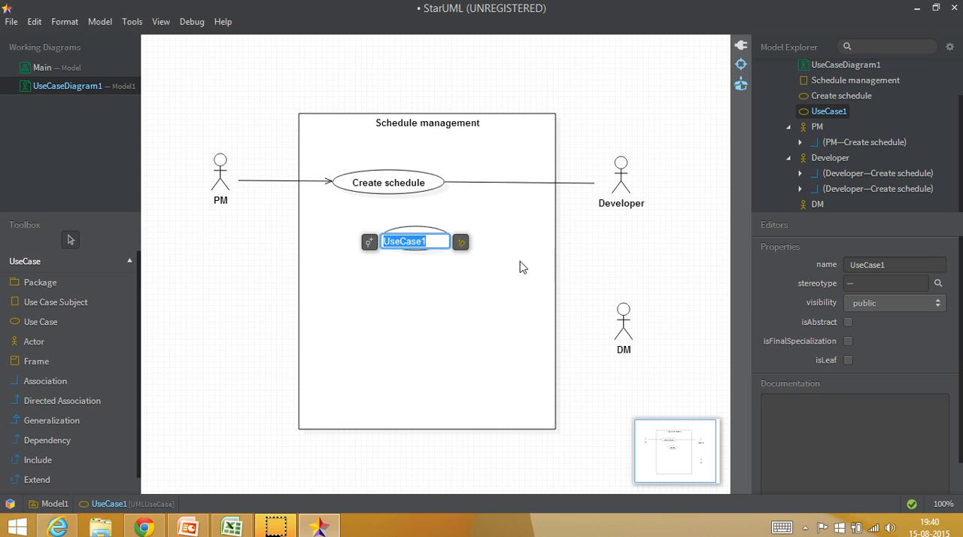
text(Vi)
key(BackSpace)
key(BackSpace)
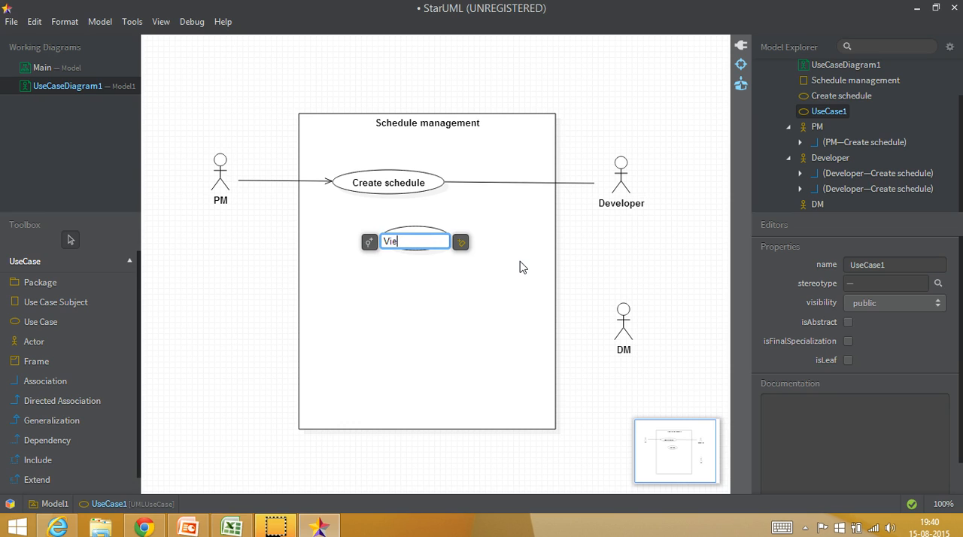
text(w schedule)
click(477, 335)
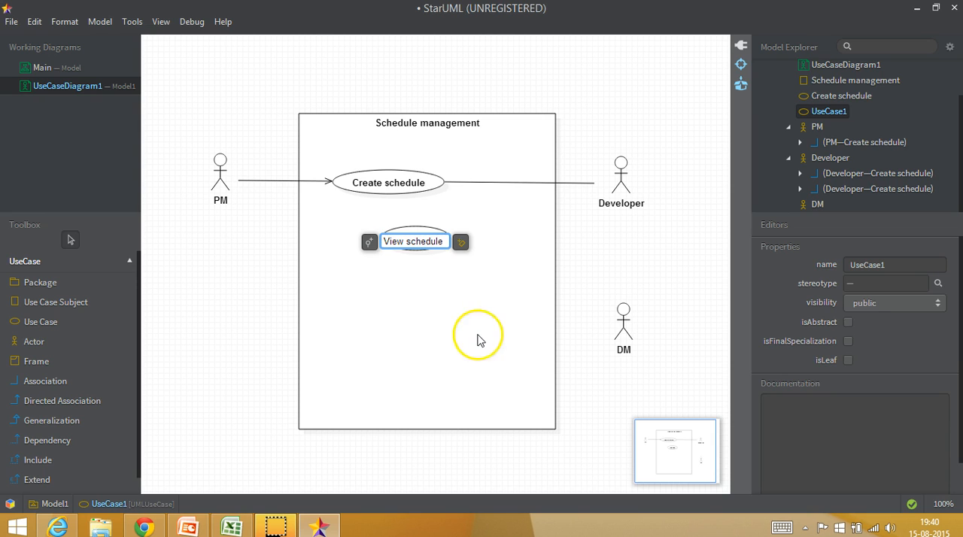
Step: Move View schedule slightly left and down, and reconnect Developer's association from Create schedule to View schedule
drag(415, 257, 363, 260)
click(474, 184)
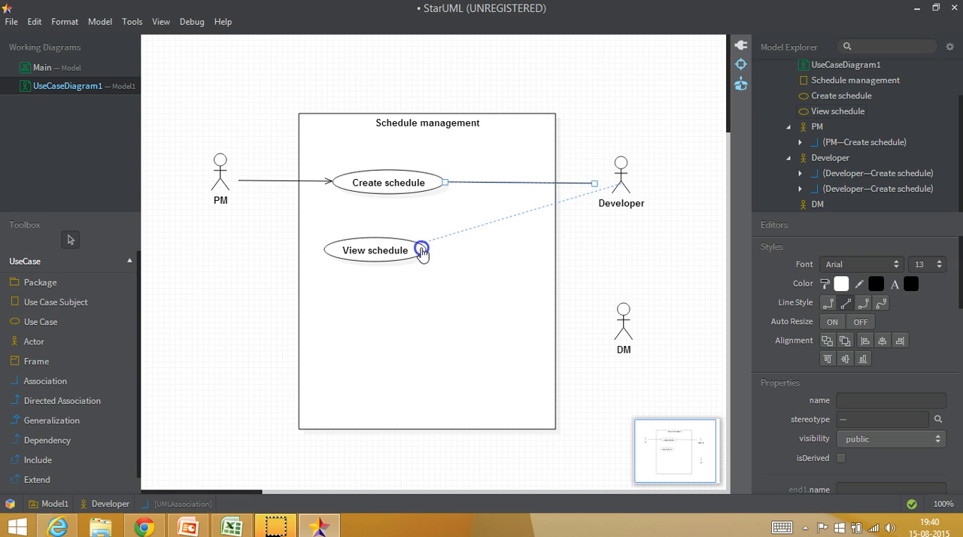
click(623, 255)
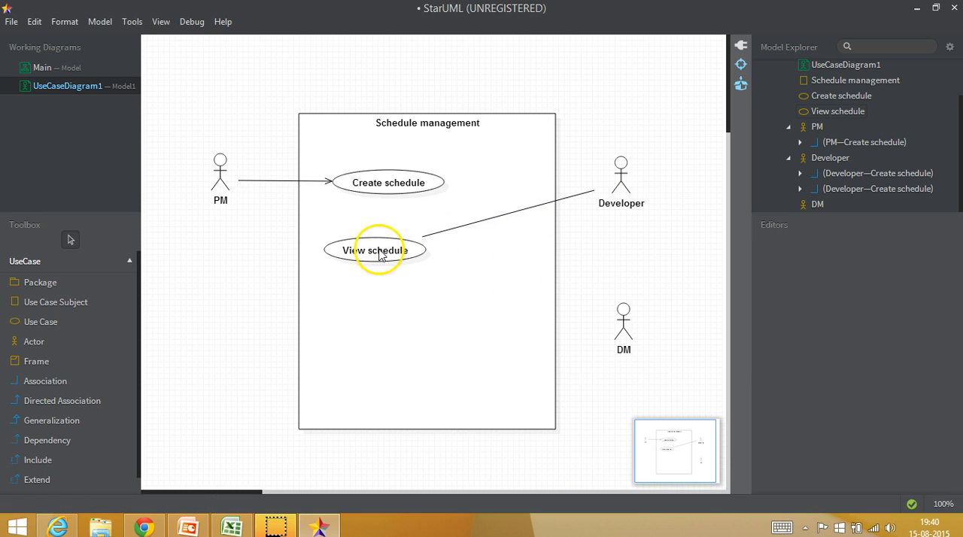